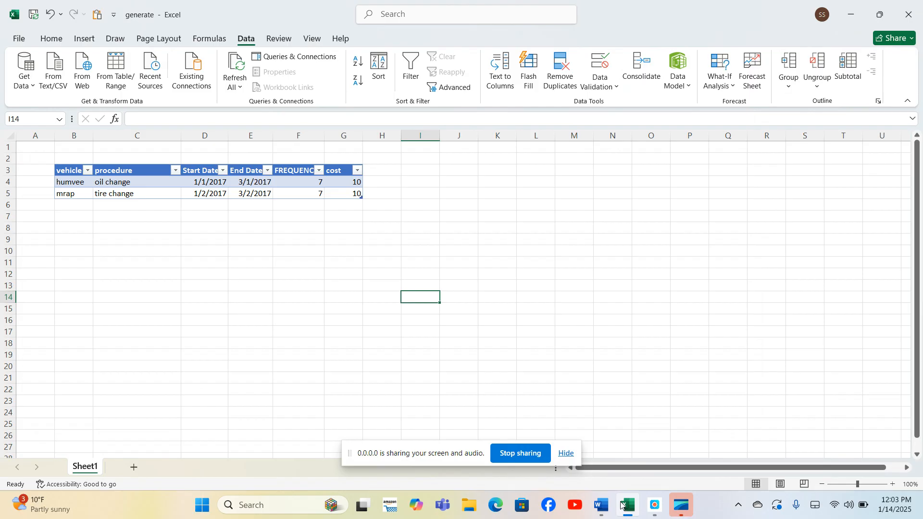
# Load the pmsschedule table from the worksheet into the Power Query editor.
pyautogui.click(171, 194)
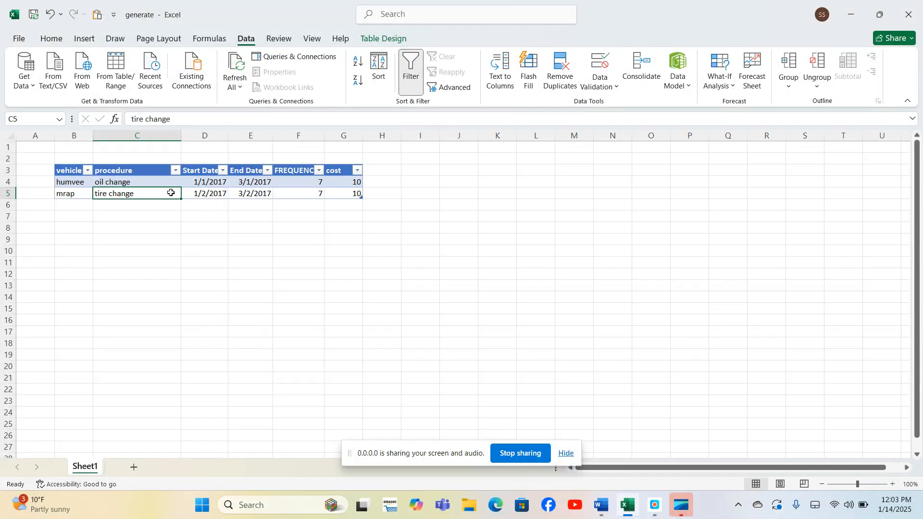
pyautogui.click(393, 38)
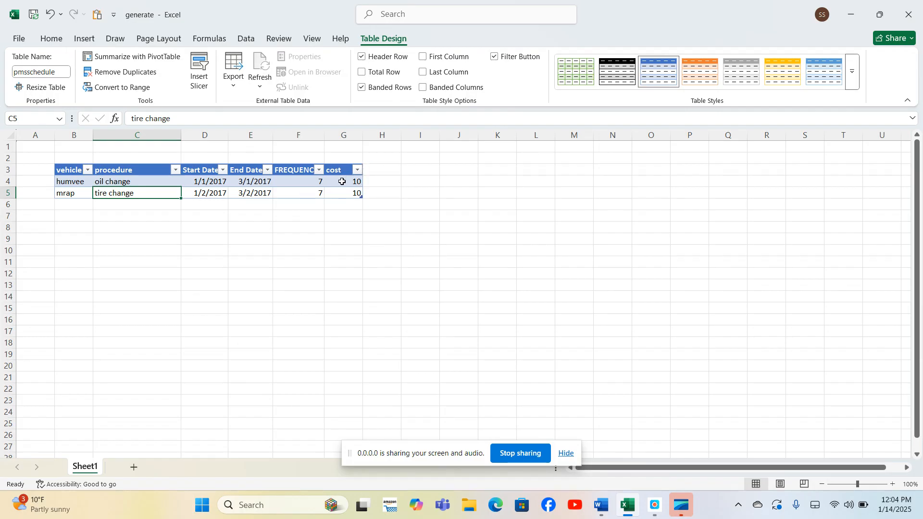
pyautogui.click(246, 40)
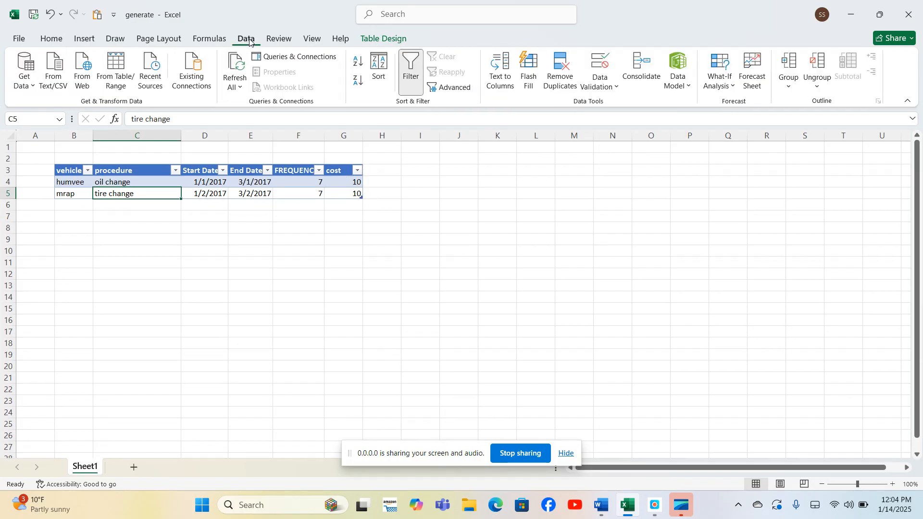
pyautogui.click(149, 183)
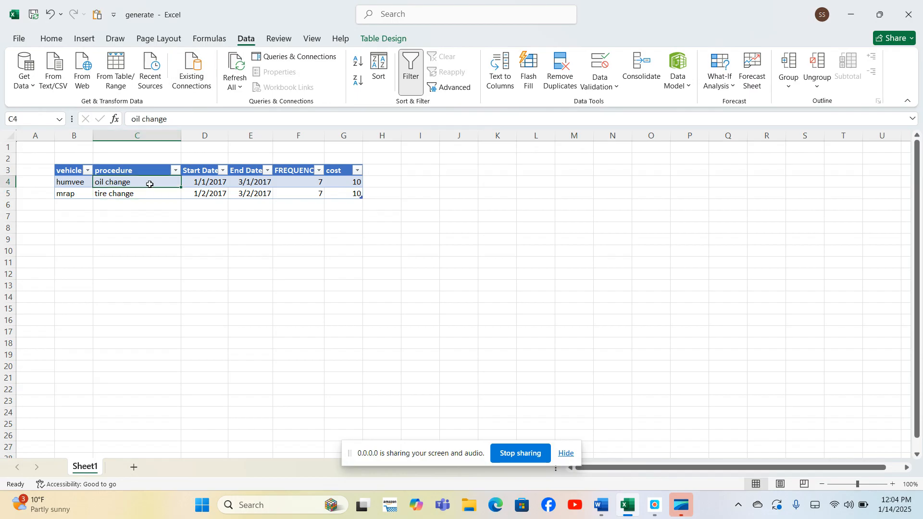
pyautogui.click(120, 72)
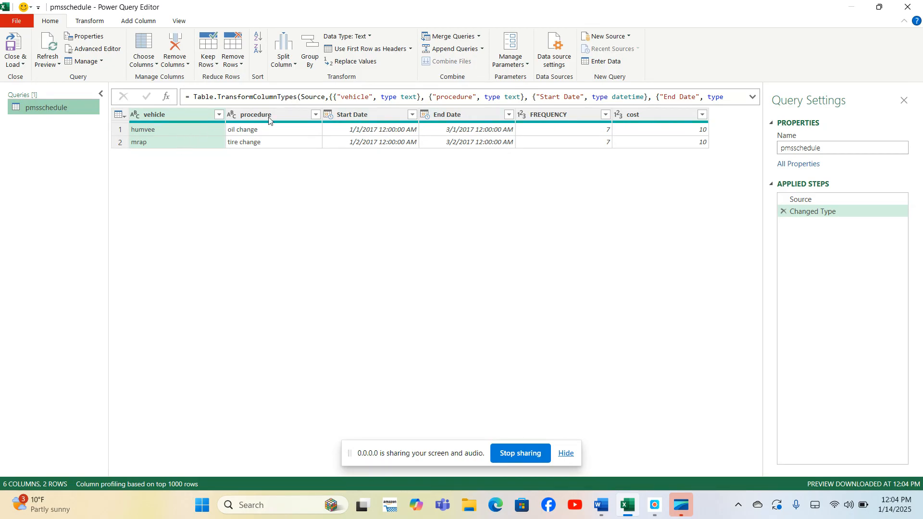
# Add a custom column by pasting a List.Generate formula that lists dates from Start Date to End Date every FREQUENCY days.
pyautogui.click(133, 22)
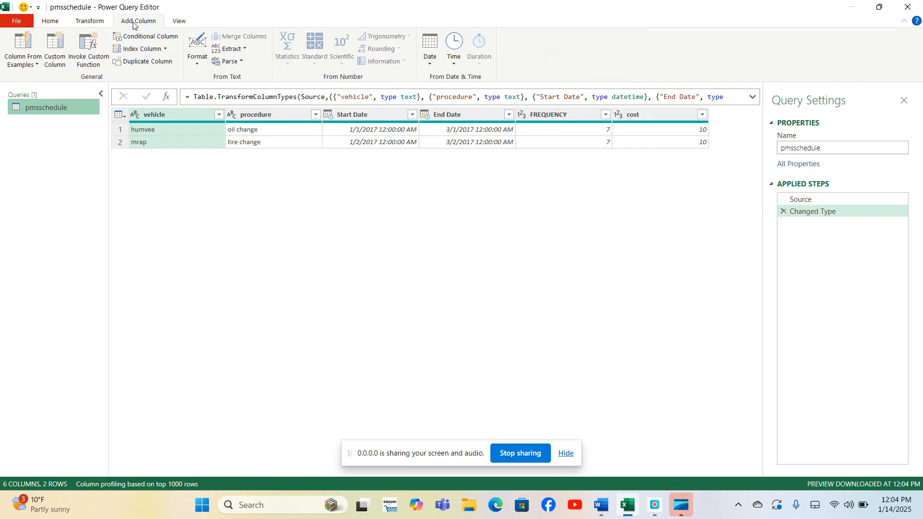
pyautogui.click(61, 59)
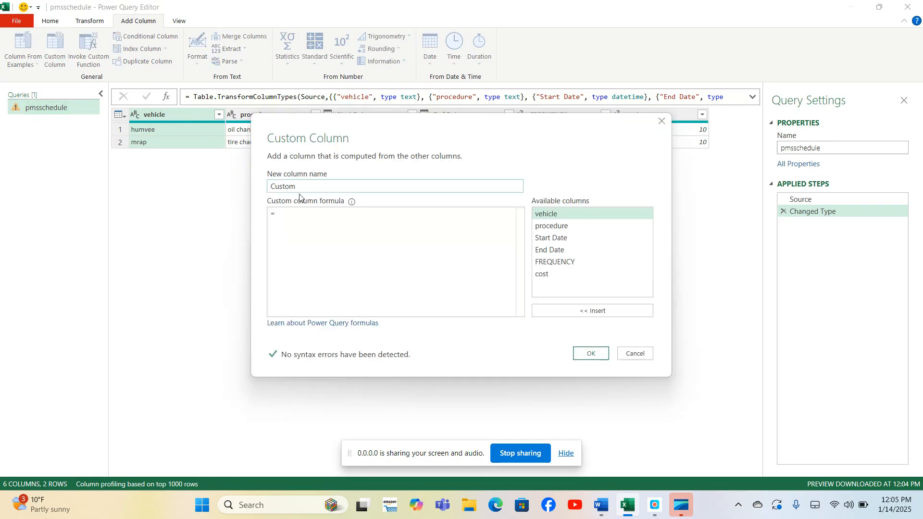
pyautogui.rightClick(284, 215)
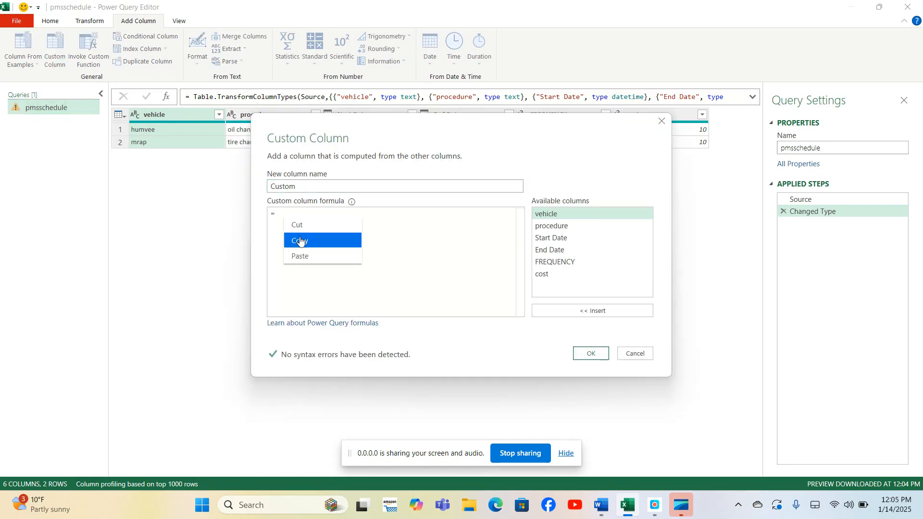
pyautogui.click(301, 258)
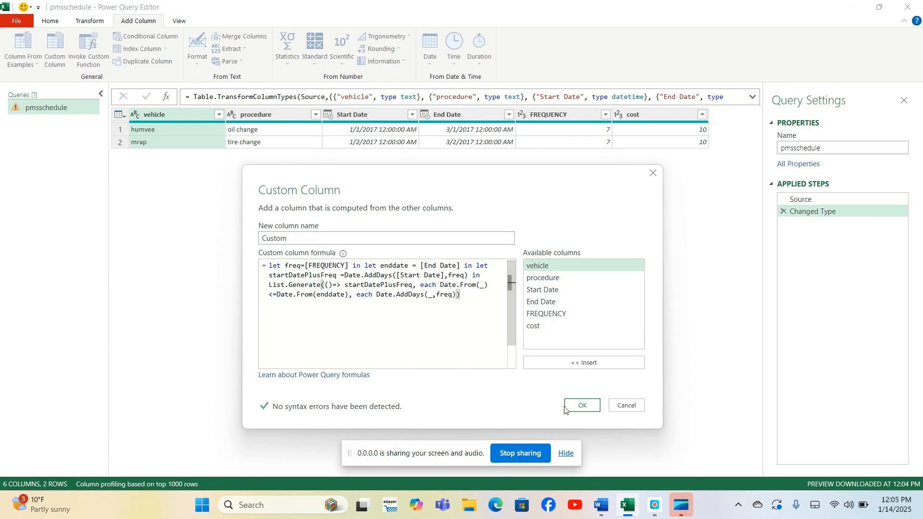
pyautogui.click(582, 405)
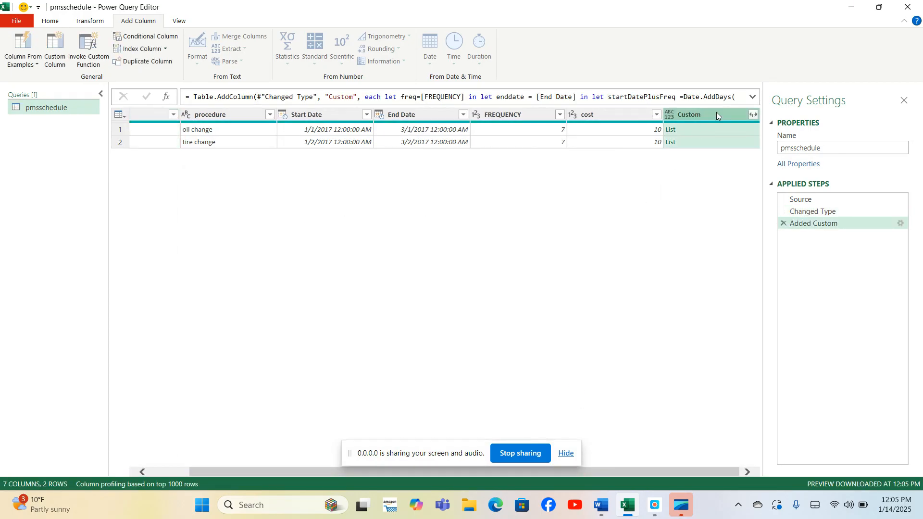
# Expand the Custom column's lists to new rows and move the column to the beginning of the table.
pyautogui.click(753, 116)
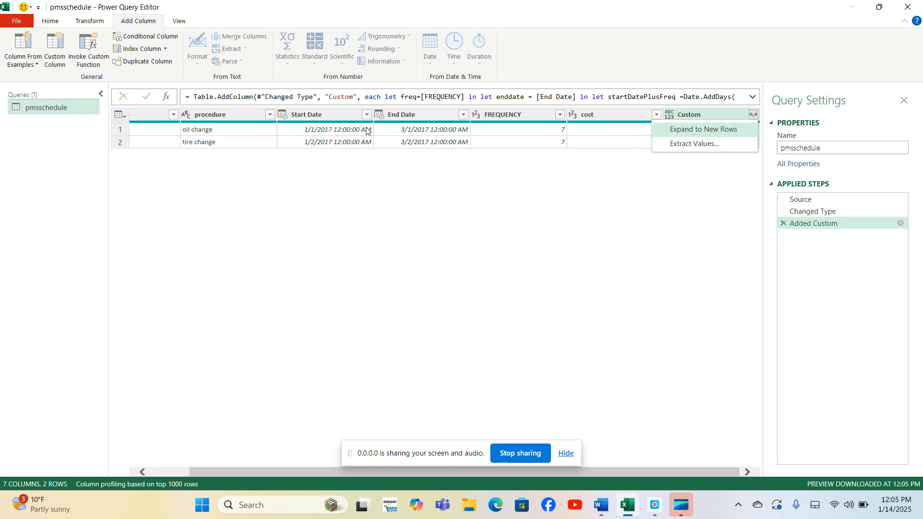
pyautogui.click(709, 130)
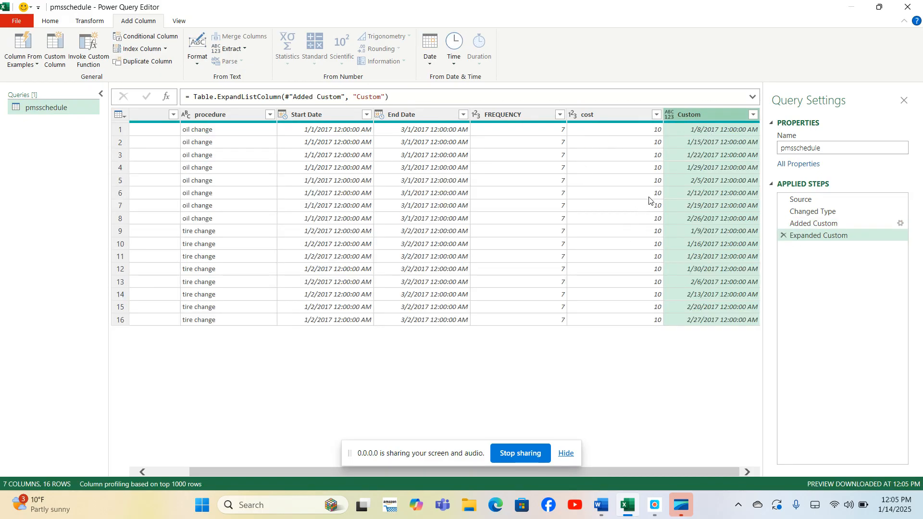
pyautogui.rightClick(707, 115)
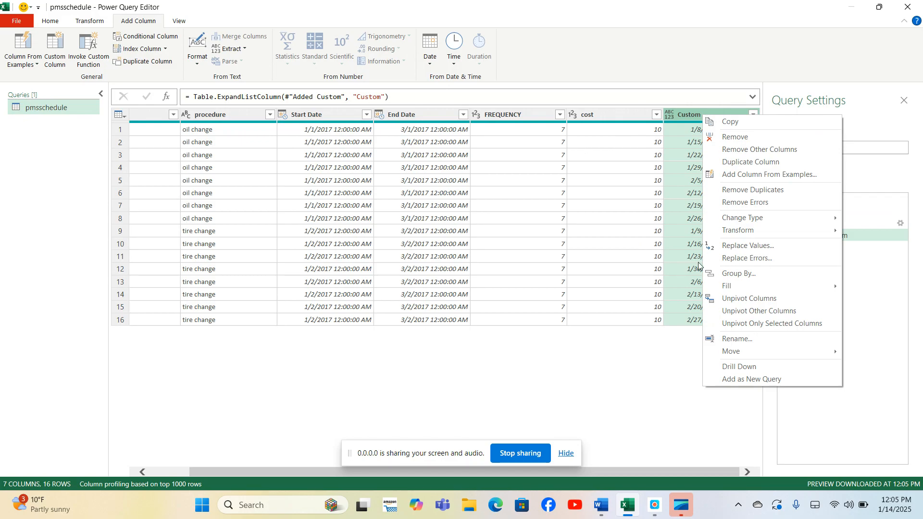
pyautogui.moveTo(737, 352)
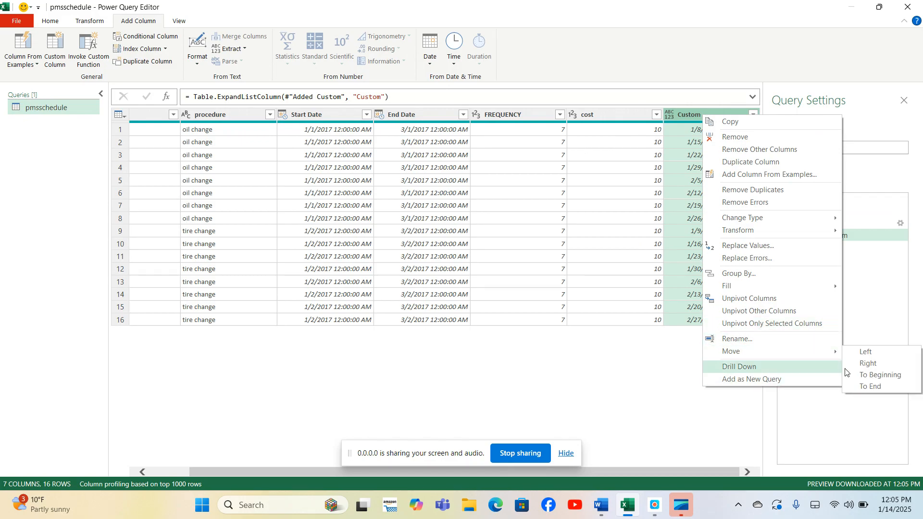
pyautogui.click(864, 377)
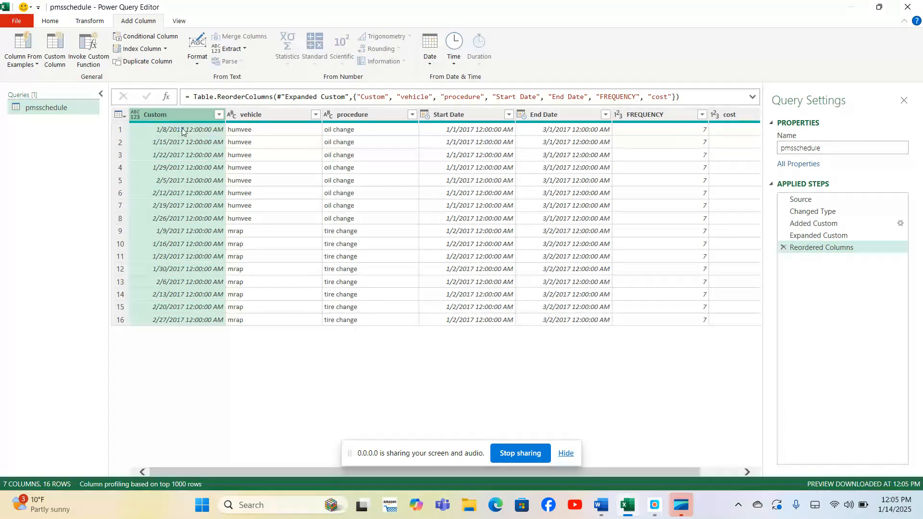
# Change the Custom column's data type to Date.
pyautogui.rightClick(154, 114)
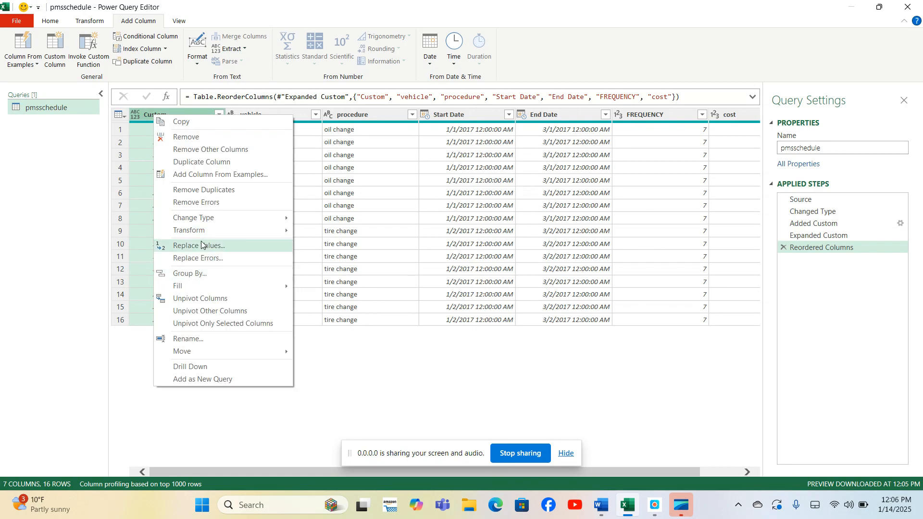
pyautogui.moveTo(192, 218)
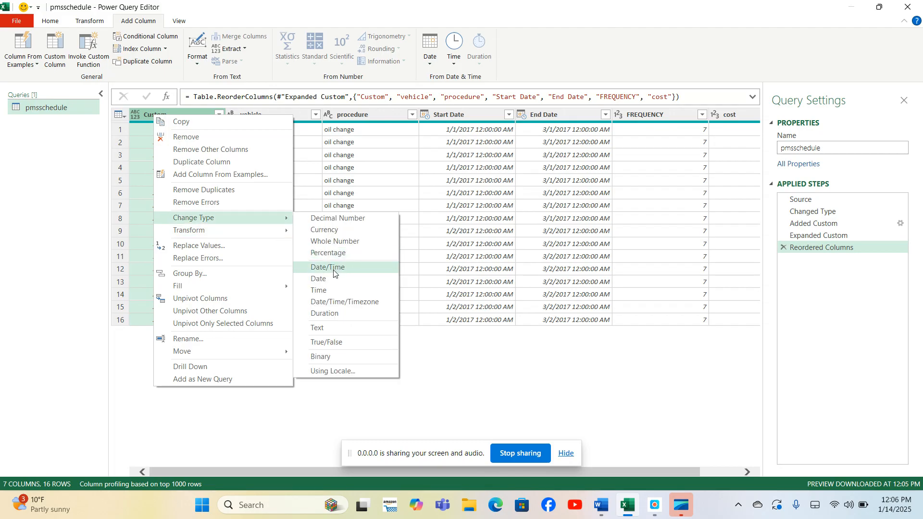
pyautogui.click(317, 280)
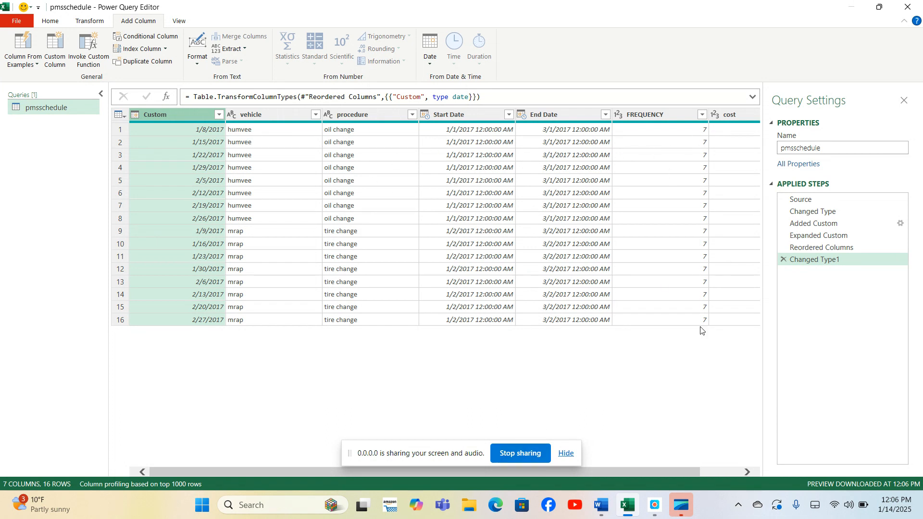
# Rename the Custom column to PMS DATE.
pyautogui.moveTo(665, 471); pyautogui.dragTo(700, 467)
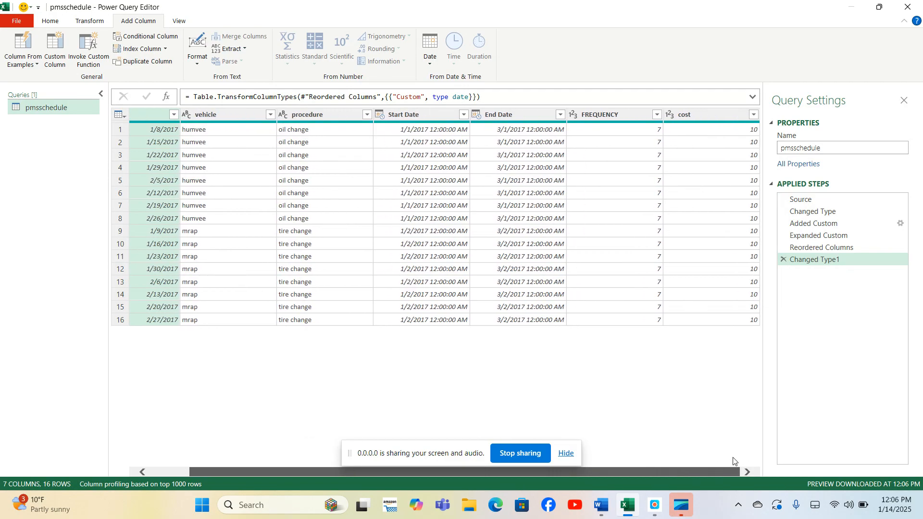
pyautogui.click(904, 101)
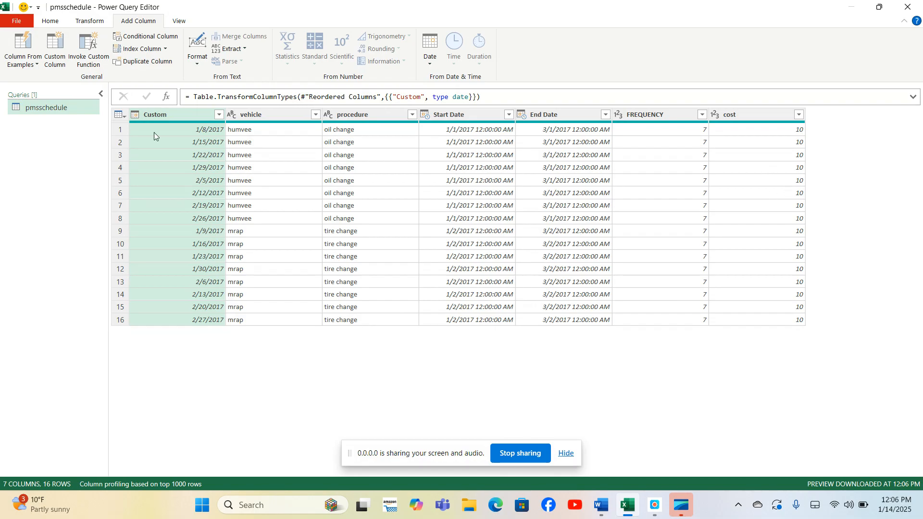
pyautogui.rightClick(151, 116)
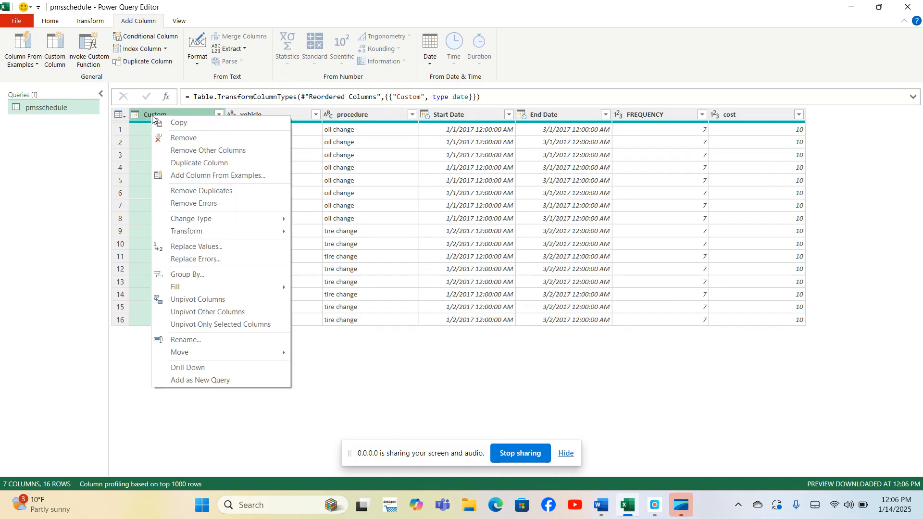
pyautogui.click(195, 342)
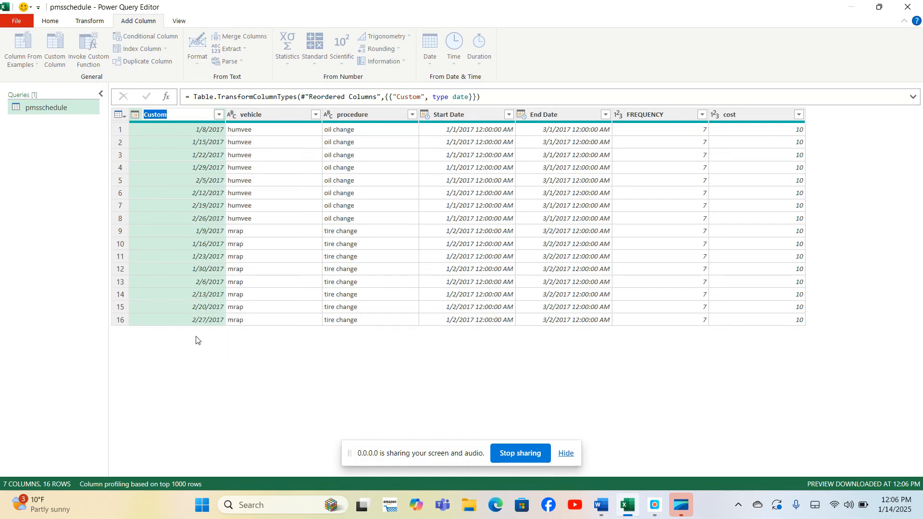
pyautogui.write('PMS DATE')
pyautogui.press('Return')
pyautogui.press('Return')
# Rename the Start Date column to DD250 DATE.
pyautogui.rightClick(455, 115)
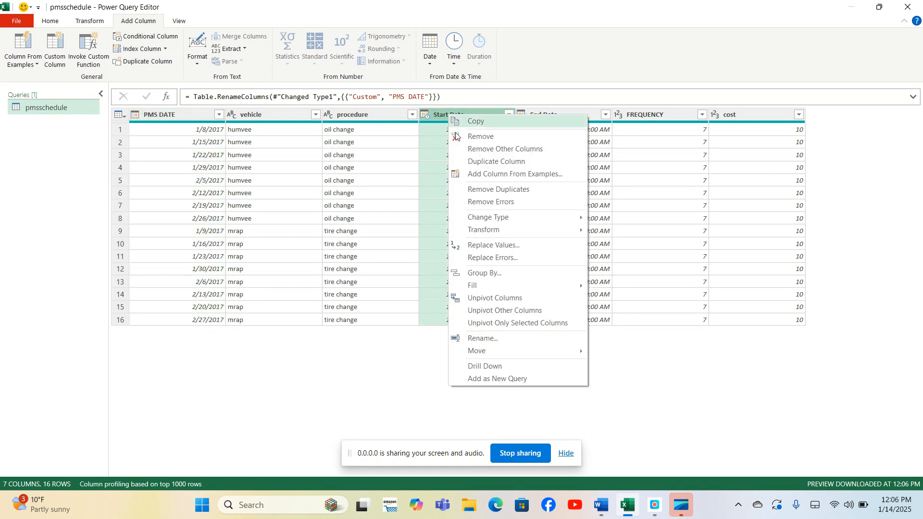
pyautogui.click(492, 339)
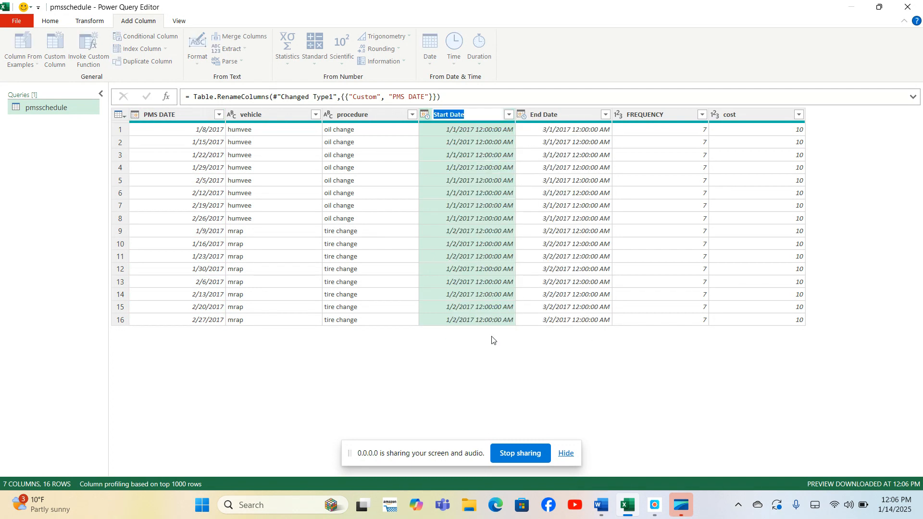
pyautogui.write('DD250 DATE')
pyautogui.press('Return')
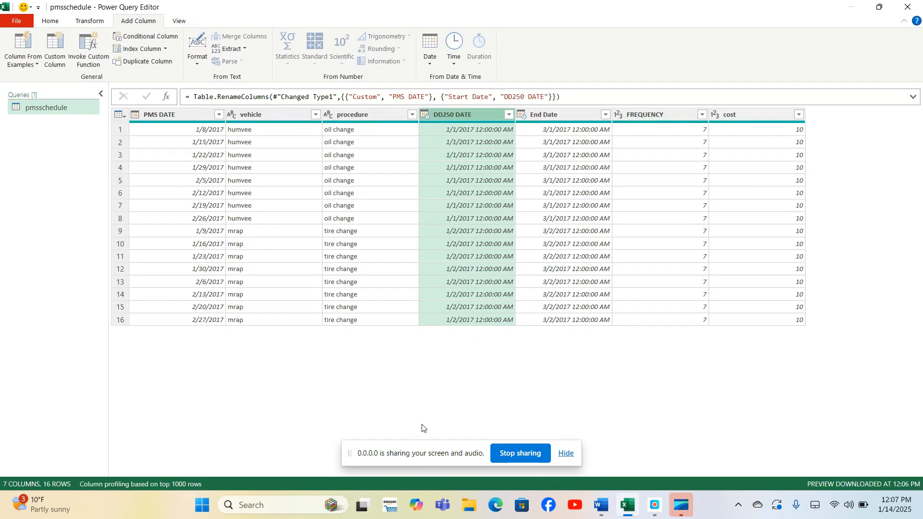
# Close and load the query as a table into the existing worksheet starting at cell J3.
pyautogui.click(55, 22)
pyautogui.click(16, 62)
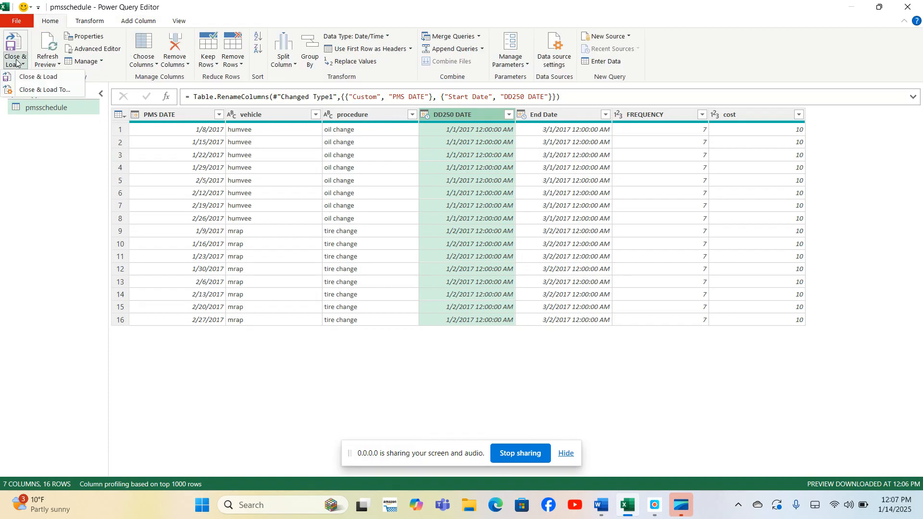
pyautogui.click(27, 92)
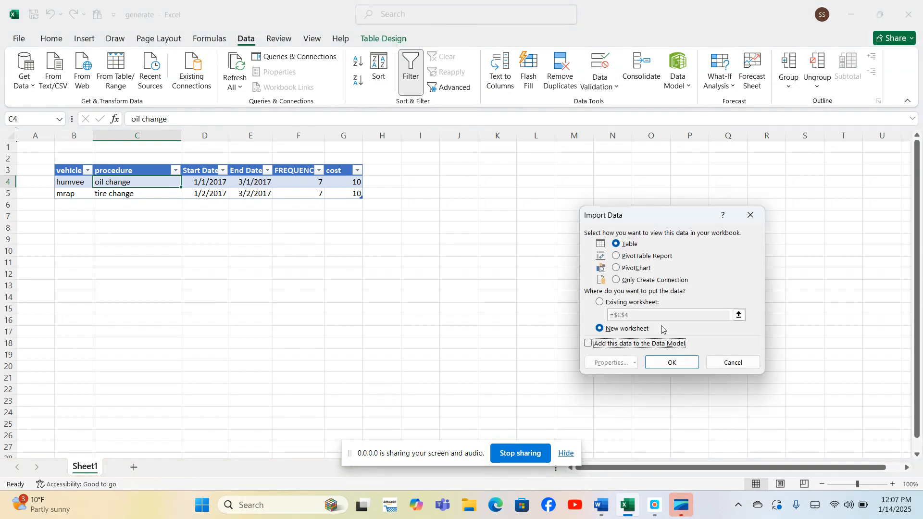
pyautogui.click(599, 302)
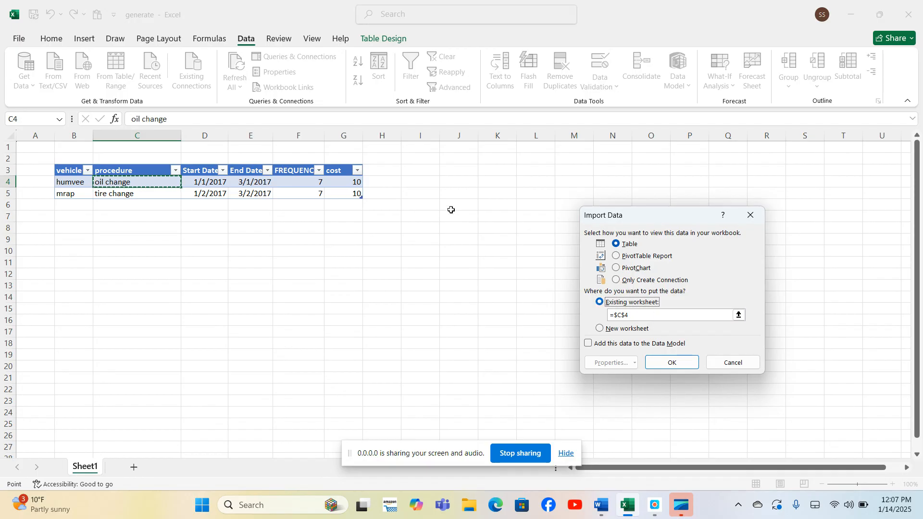
pyautogui.click(445, 172)
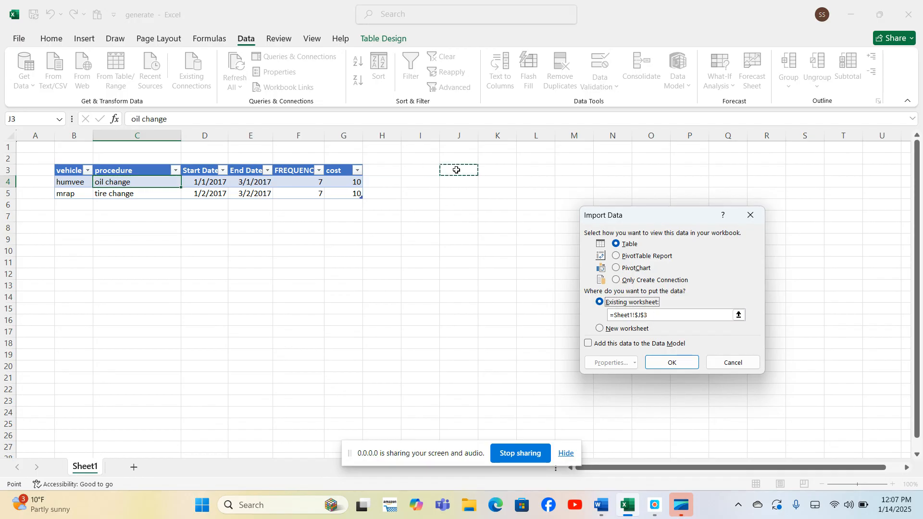
pyautogui.click(669, 369)
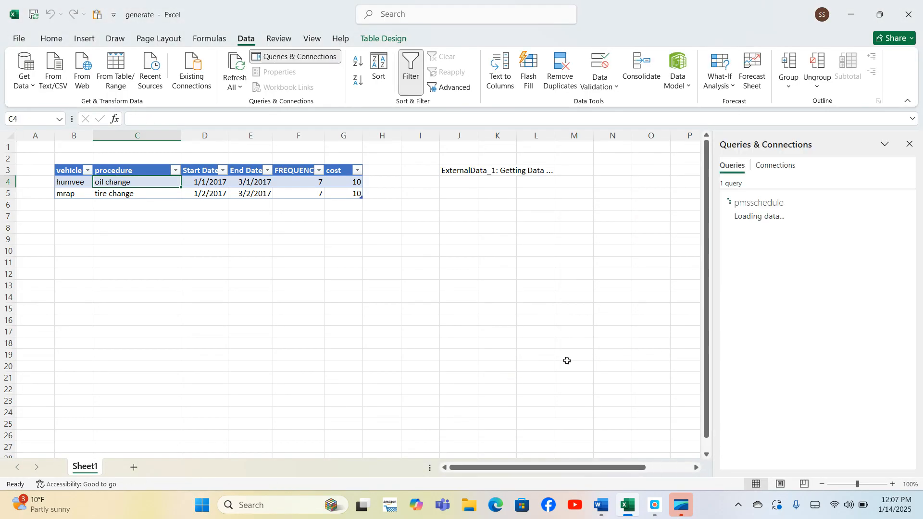
pyautogui.click(910, 144)
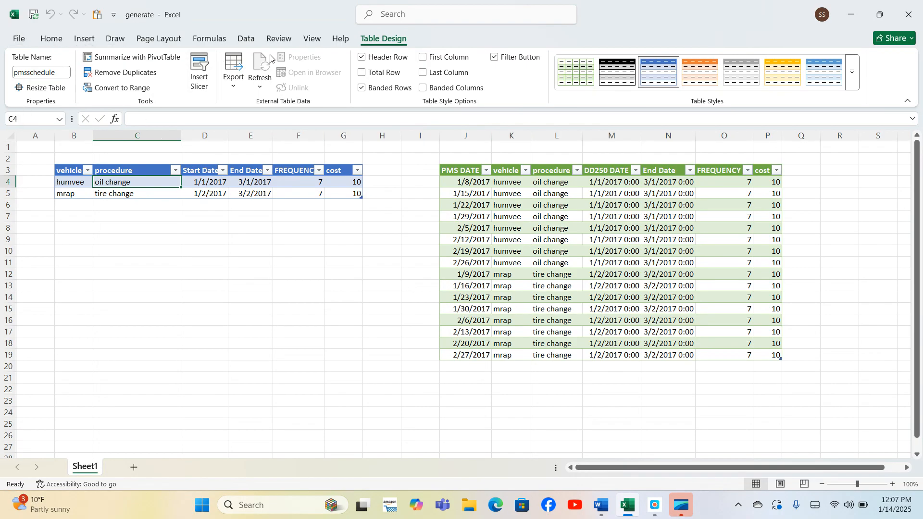
# Reopen the pmsschedule query in the Power Query editor from the queries list.
pyautogui.click(246, 38)
pyautogui.click(287, 61)
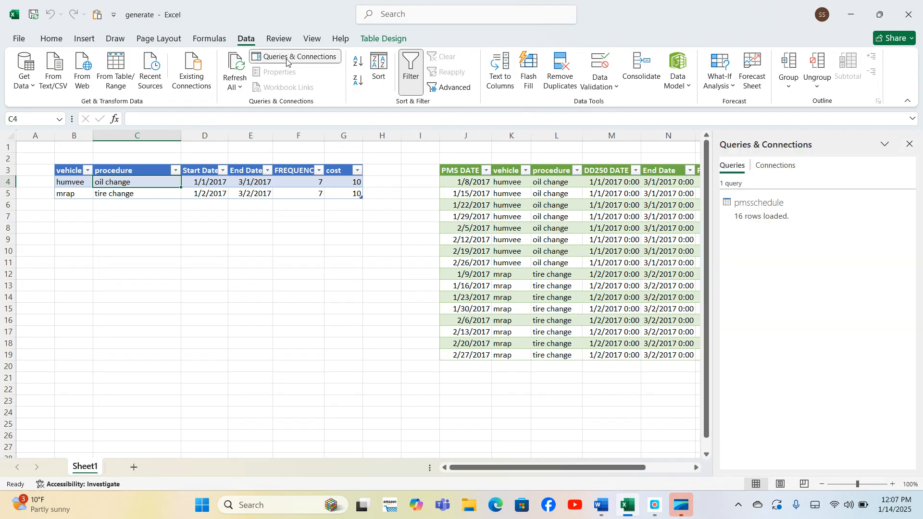
pyautogui.click(756, 208)
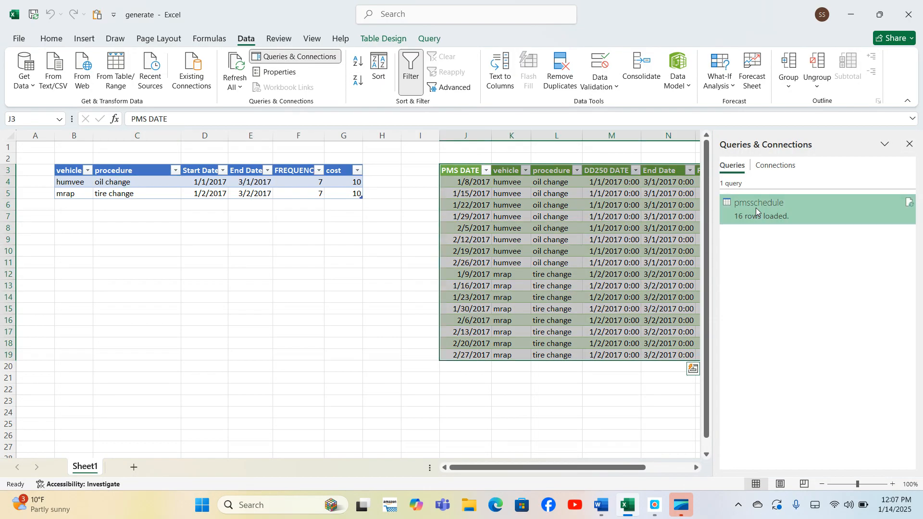
pyautogui.doubleClick(756, 208)
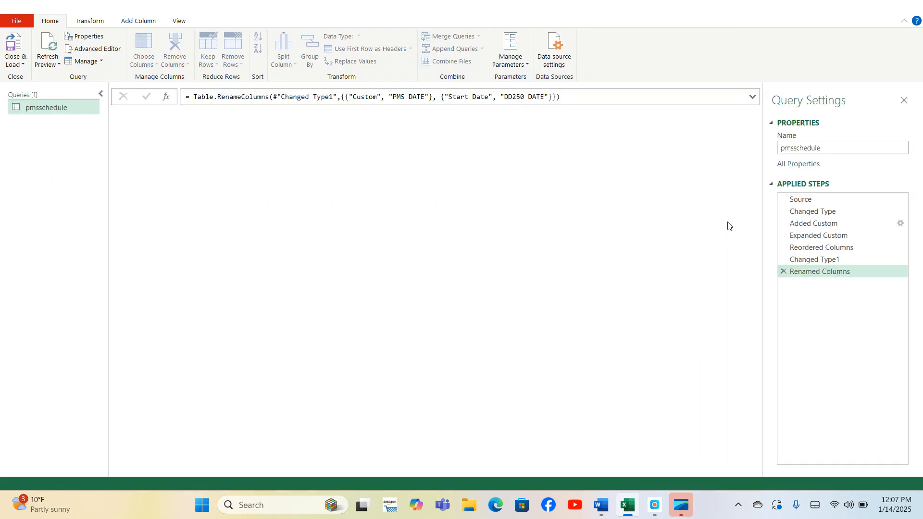
# Open the Added Custom step's custom column formula for review and close it unchanged.
pyautogui.click(802, 224)
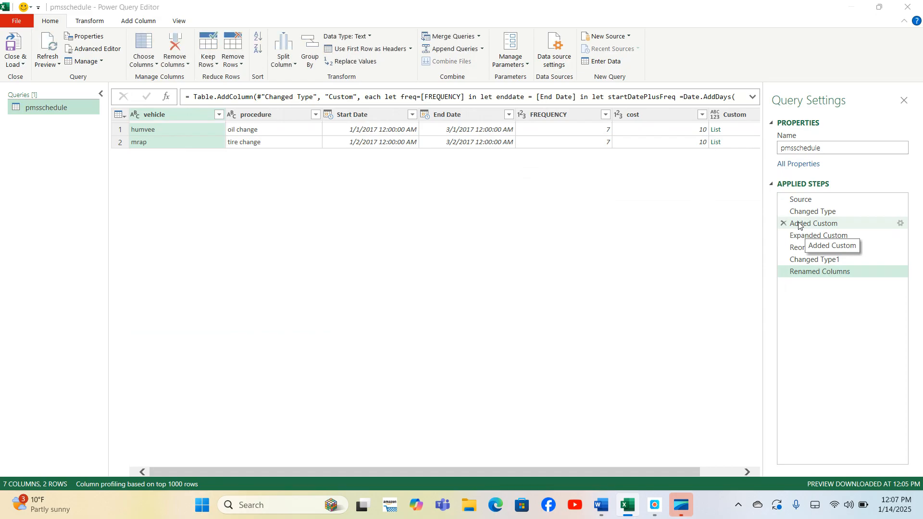
pyautogui.doubleClick(799, 224)
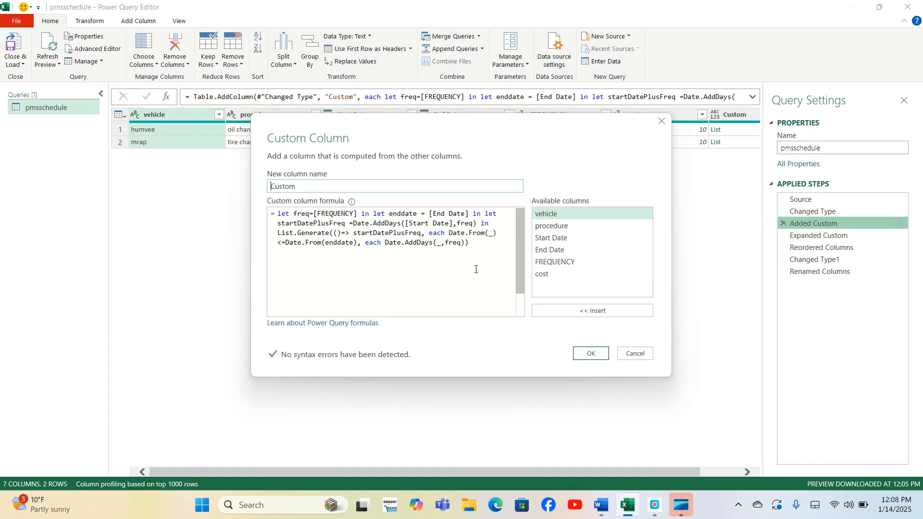
pyautogui.click(591, 353)
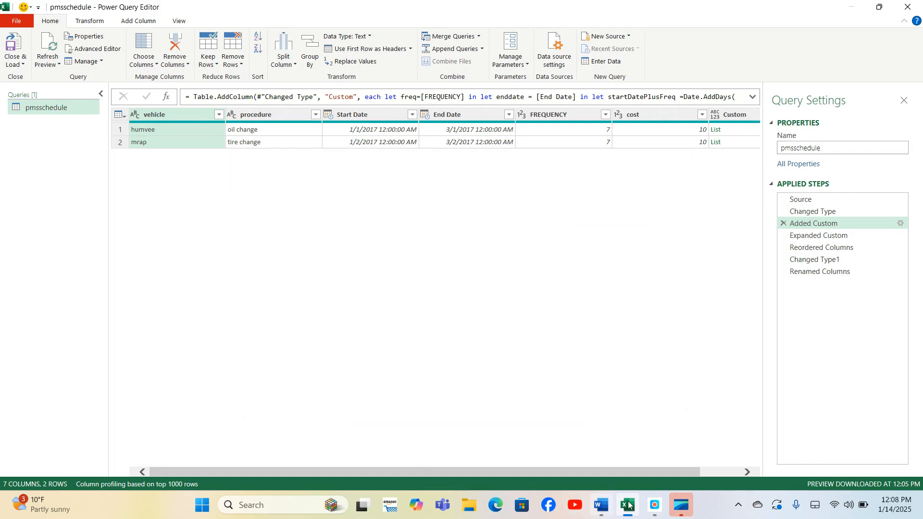
pyautogui.click(654, 507)
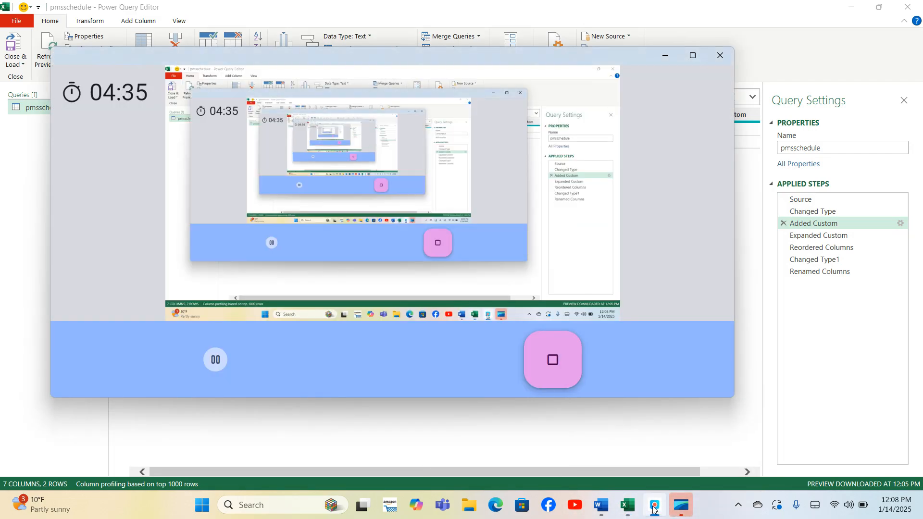